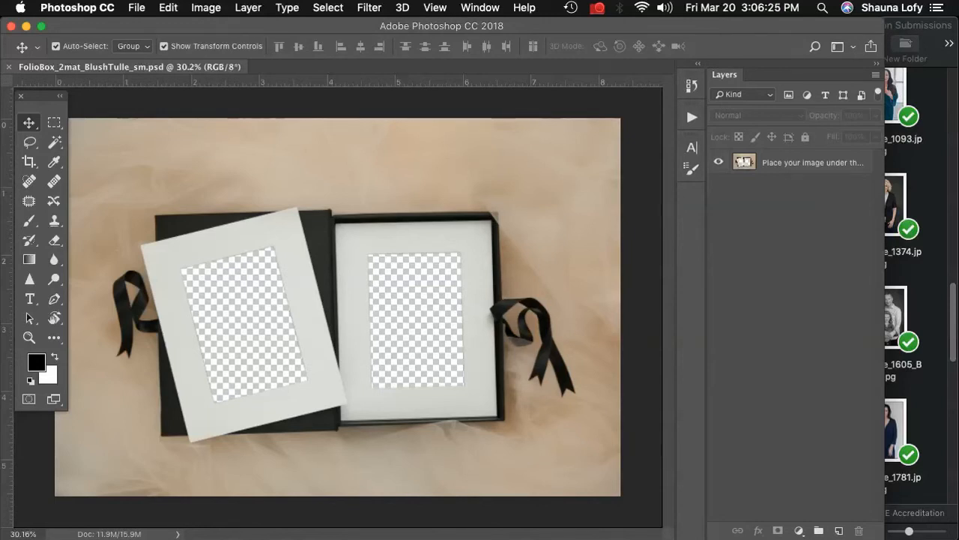
Place RedCrane_1767.jpg from the Finder folder into the folio box document and put its layer beneath the template layer
click(935, 187)
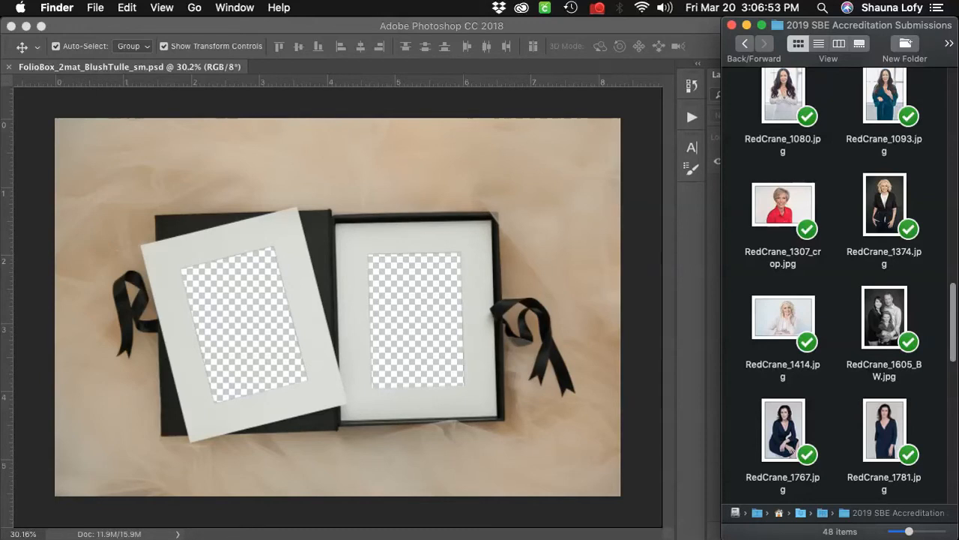
scroll(834, 285, down, 1)
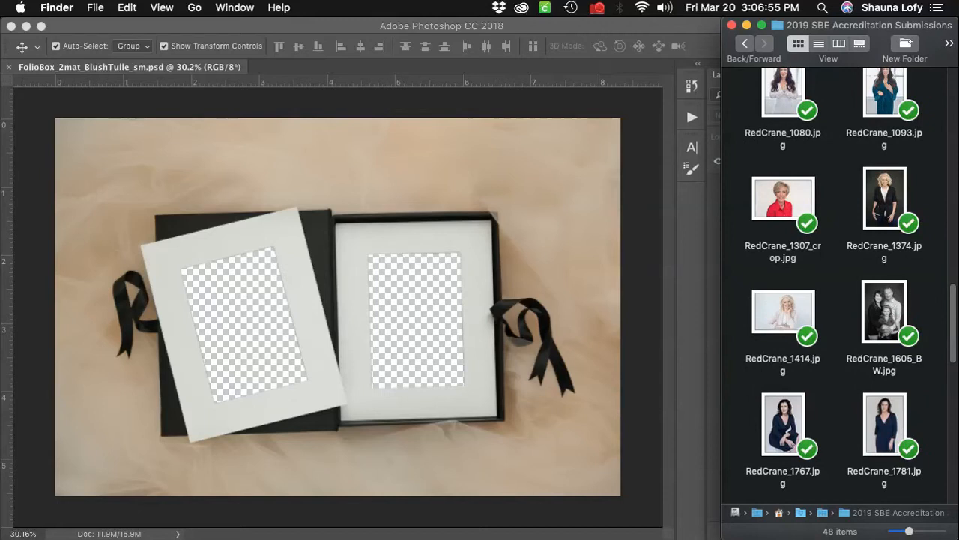
click(783, 424)
drag(783, 424, 241, 309)
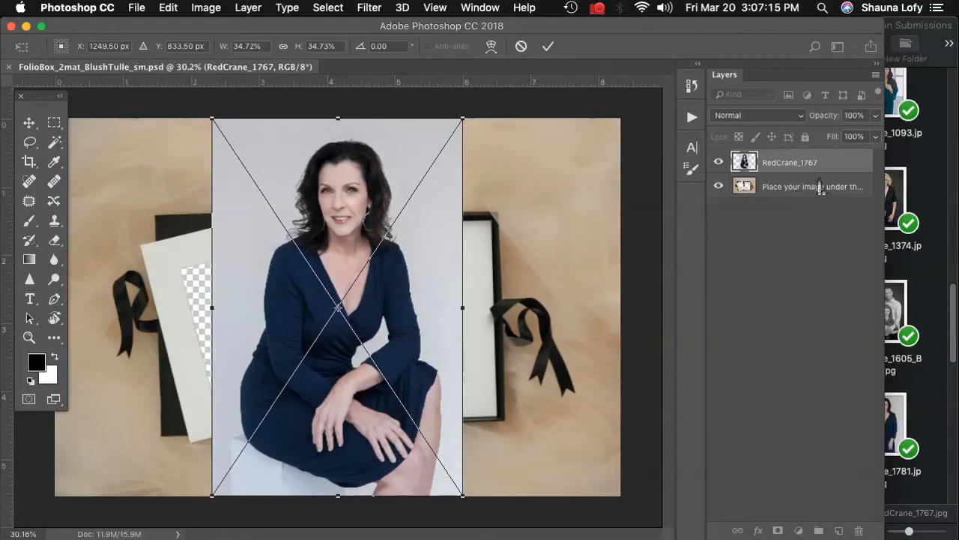
key(Return)
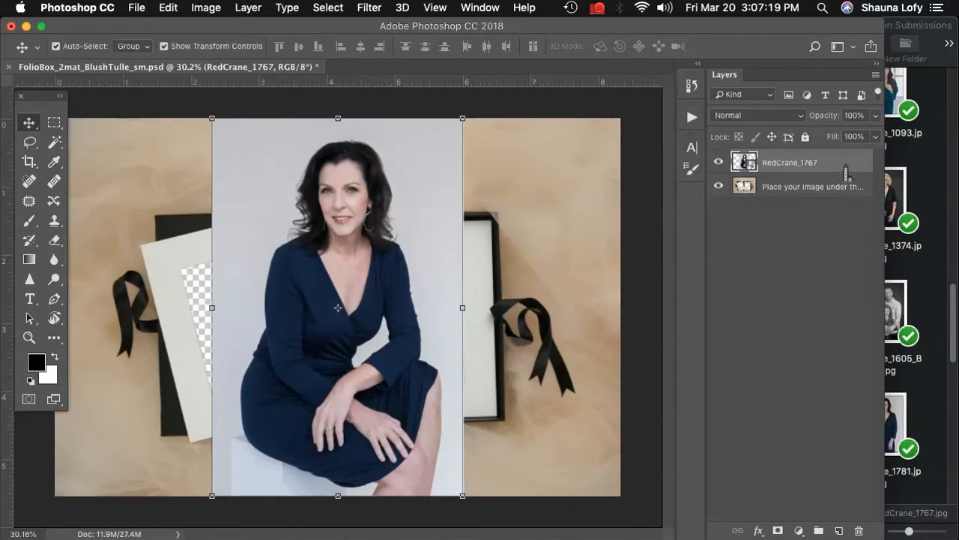
drag(847, 173, 839, 210)
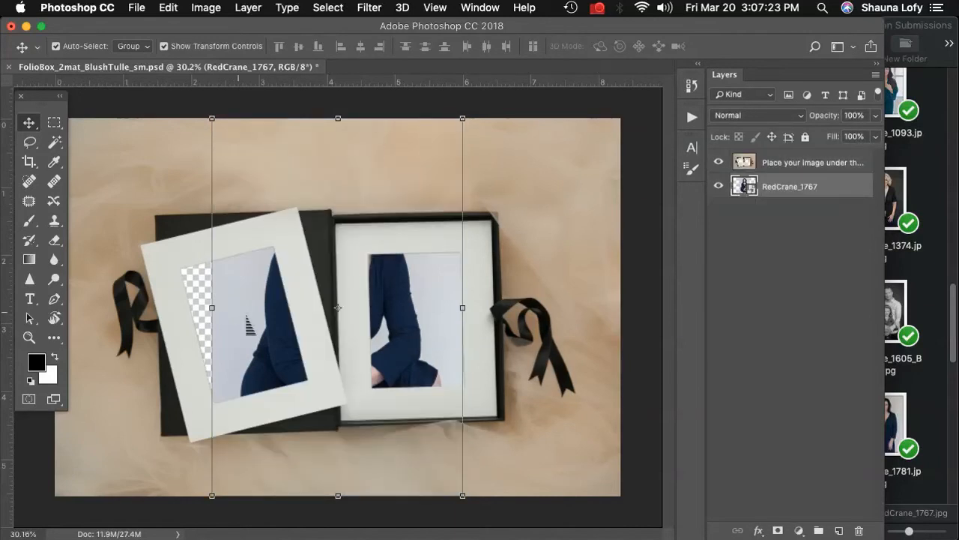
Move the RedCrane_1767 photo over the tilted mat's opening and rotate it to about -14.35° to match the mat's angle
drag(264, 306, 213, 305)
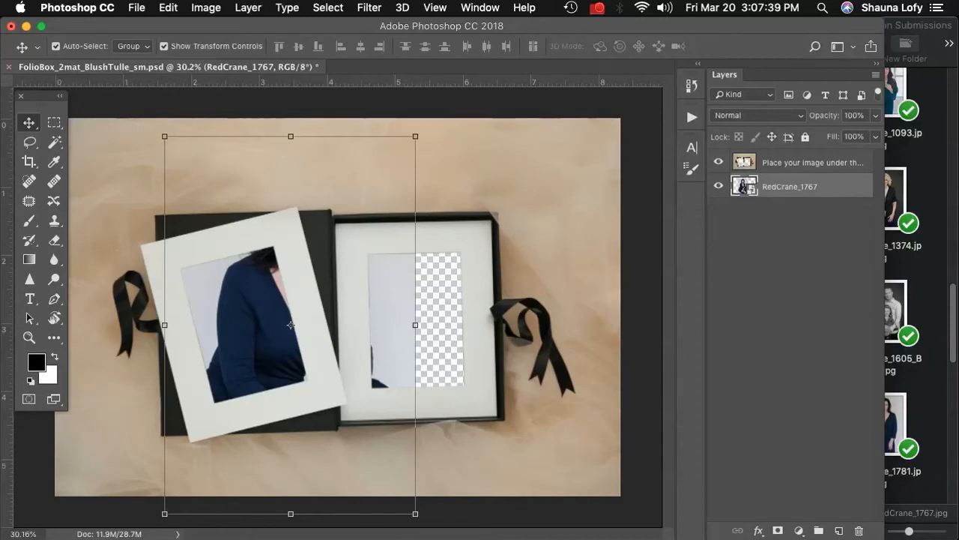
click(168, 7)
mouse_move(206, 8)
mouse_move(168, 7)
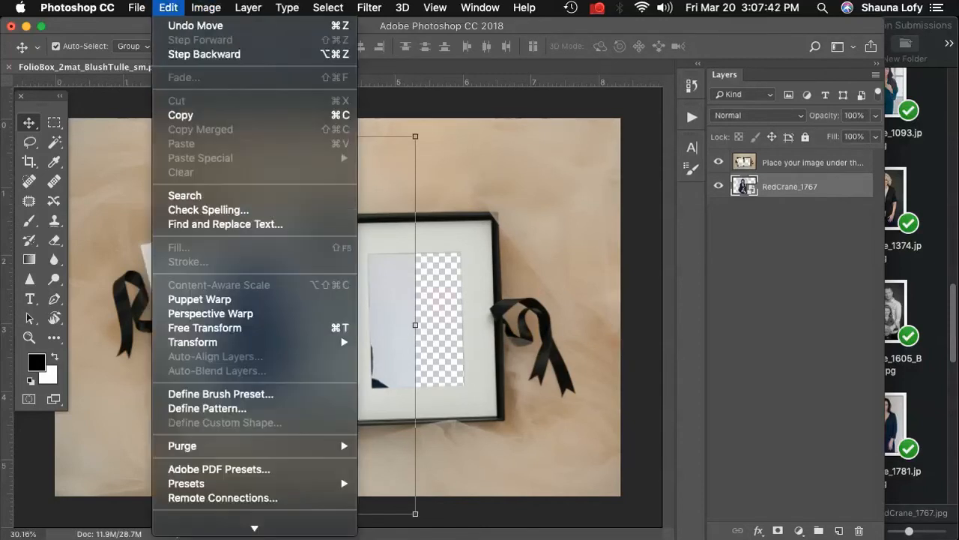
mouse_move(193, 342)
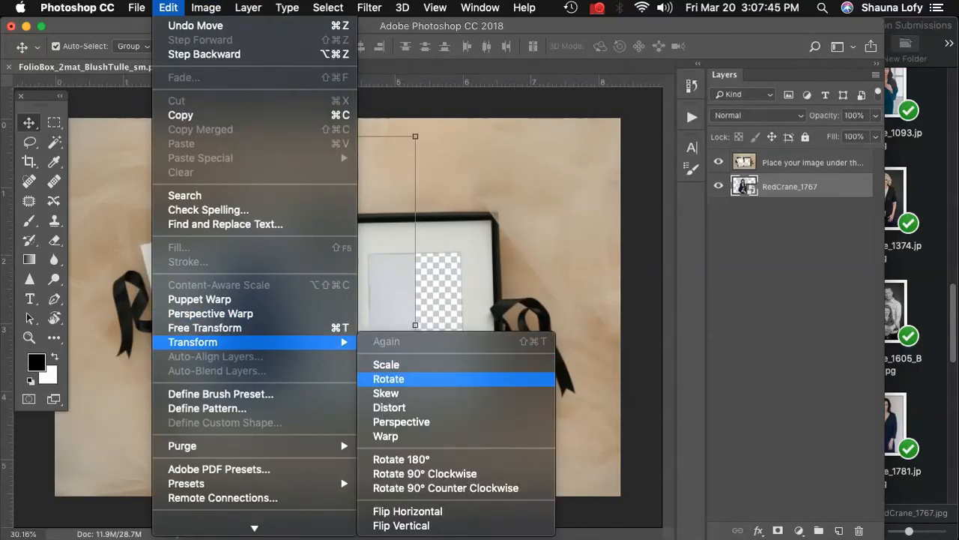
click(389, 379)
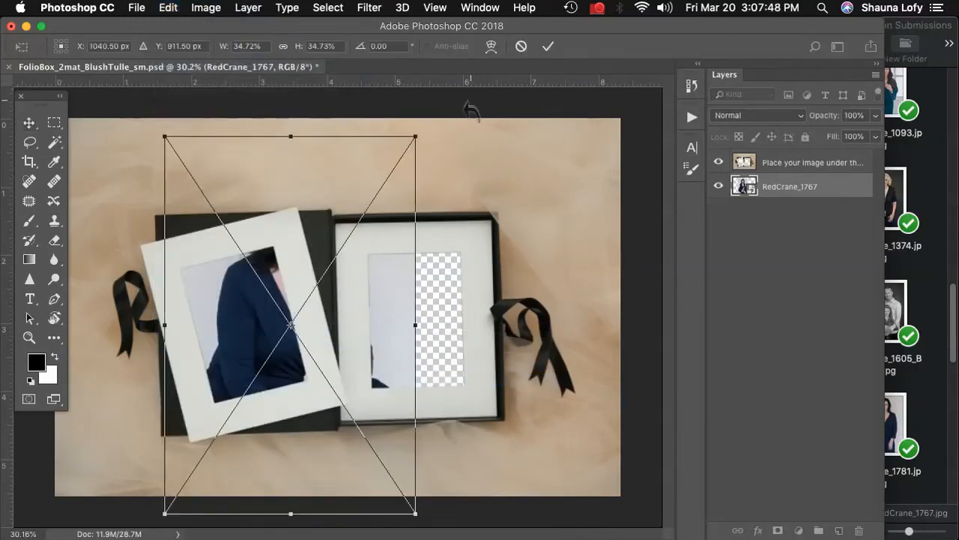
drag(428, 142, 369, 132)
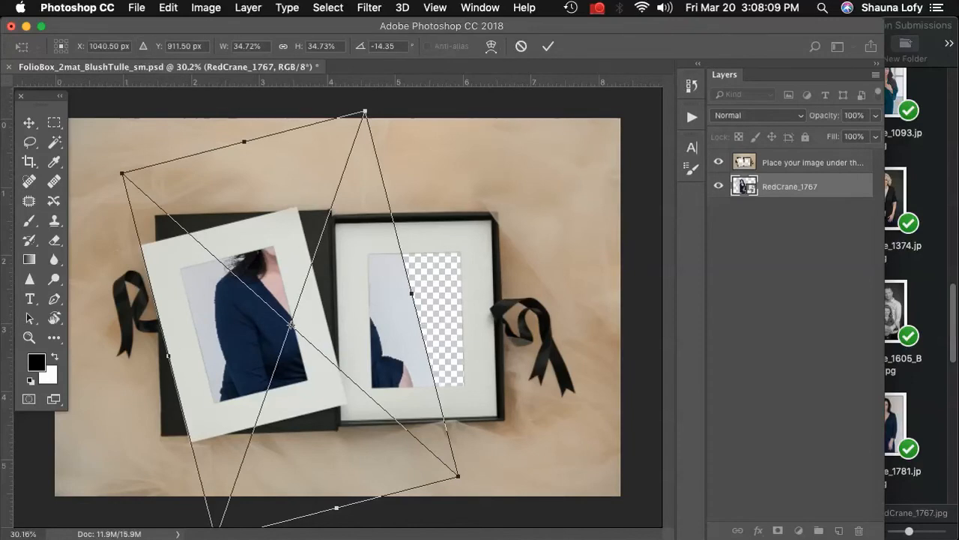
Scale the RedCrane_1767 photo proportionally to about 14.06% and nudge it to fill the tilted mat's opening
click(168, 8)
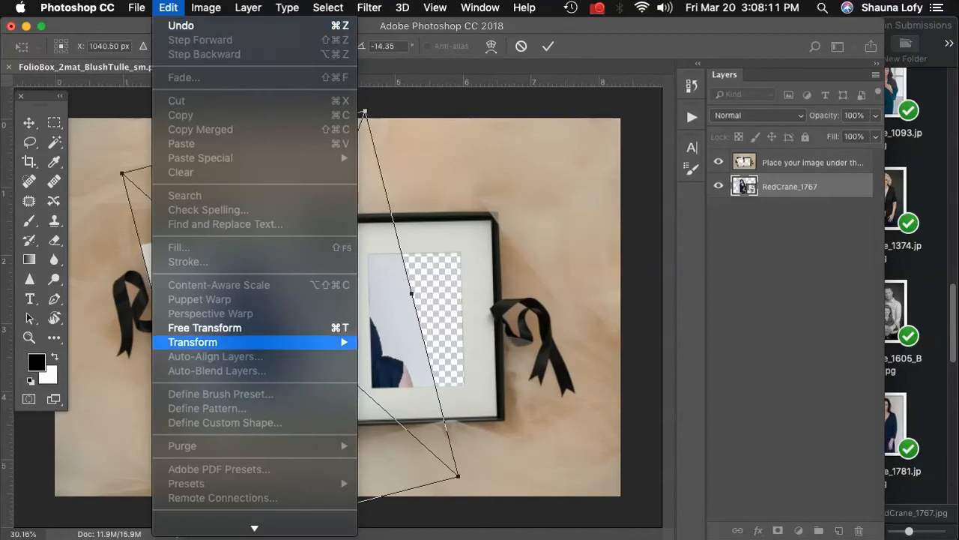
mouse_move(192, 342)
click(386, 364)
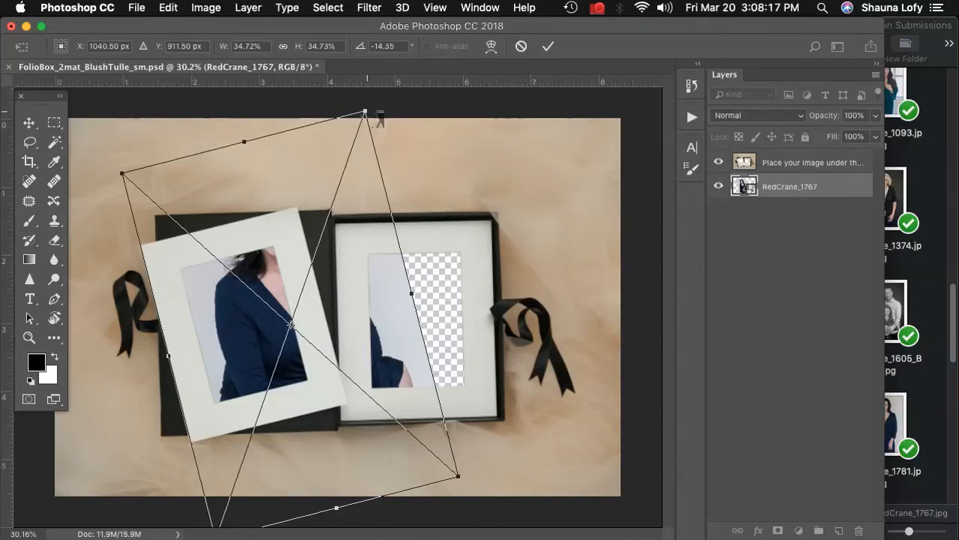
drag(378, 120, 324, 227)
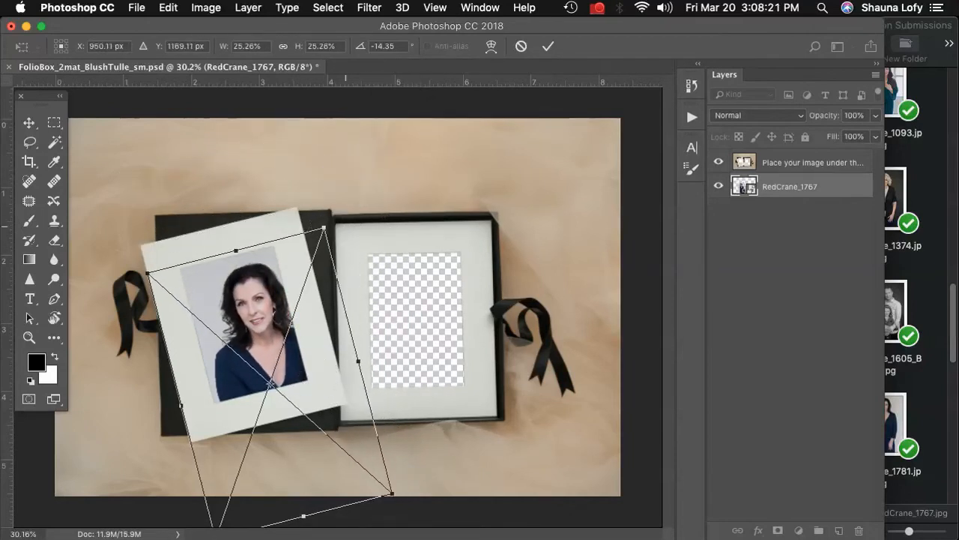
drag(392, 494, 326, 433)
drag(207, 471, 221, 421)
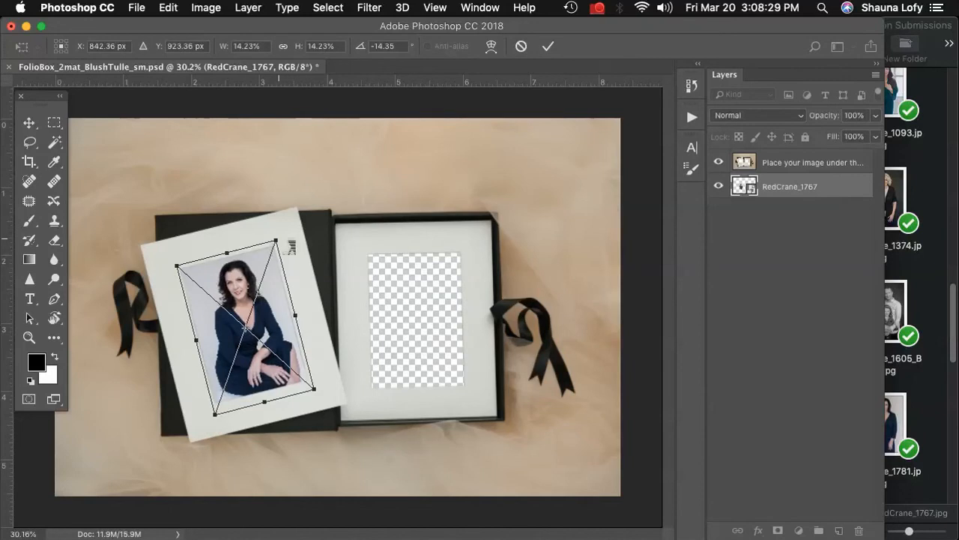
drag(289, 247, 288, 249)
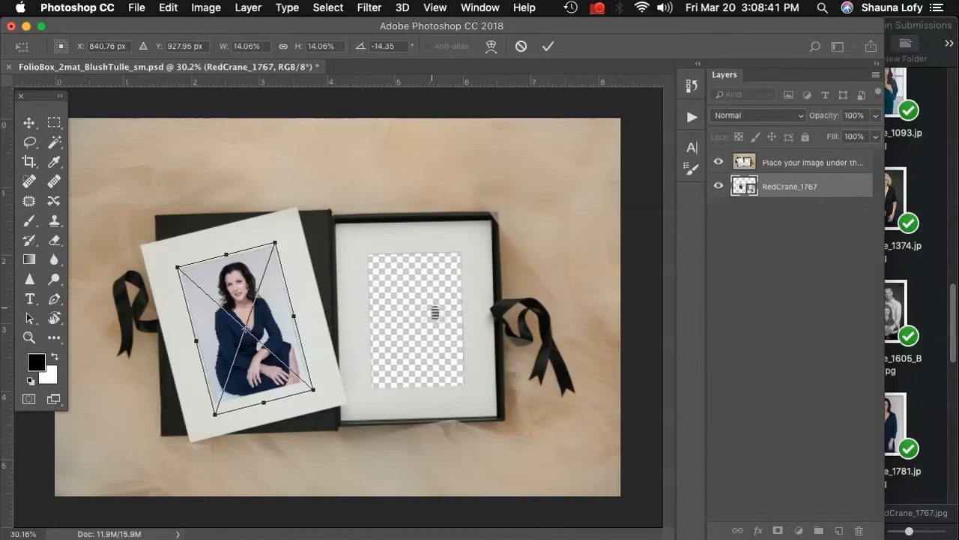
key(Return)
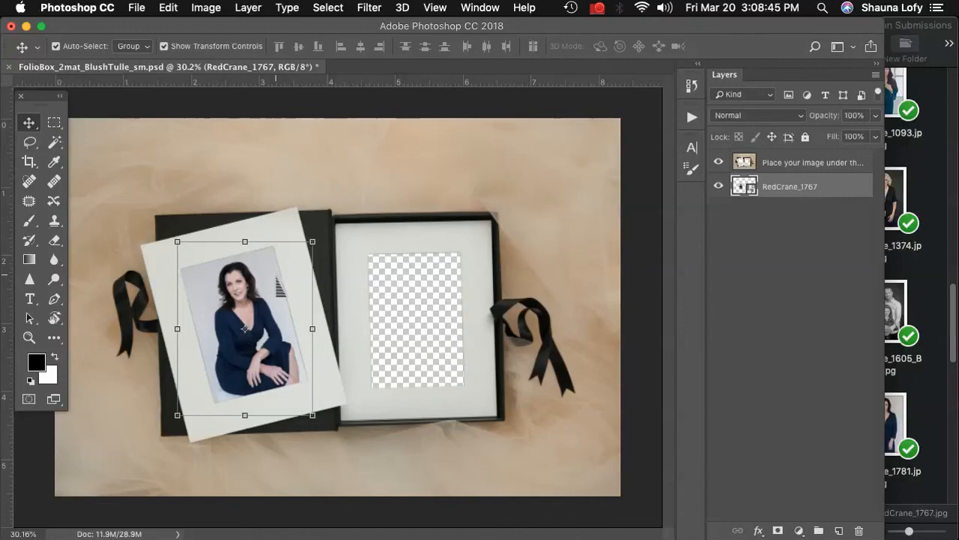
drag(245, 328, 243, 328)
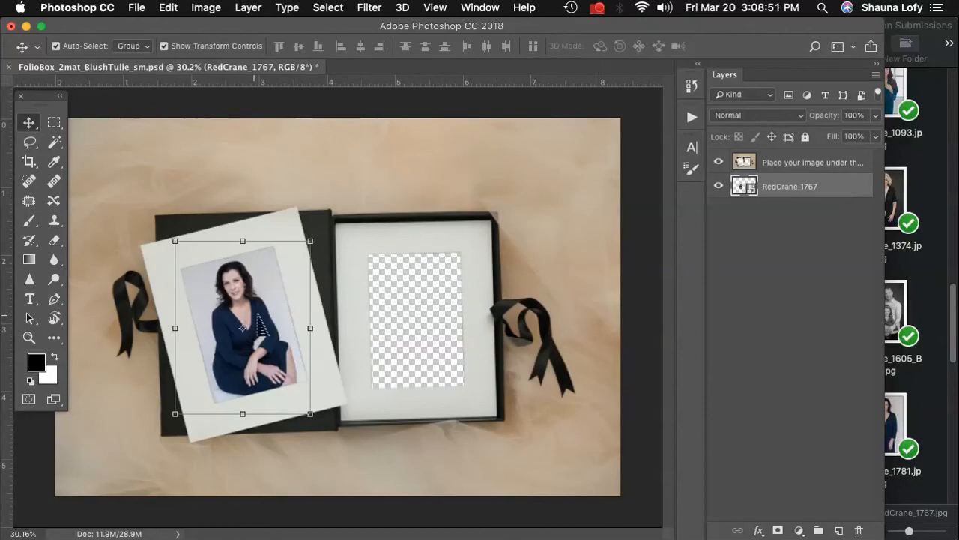
Place RedCrane_1781.jpg from the Finder folder into the document, beneath the template layer and above the RedCrane_1767 layer
click(935, 322)
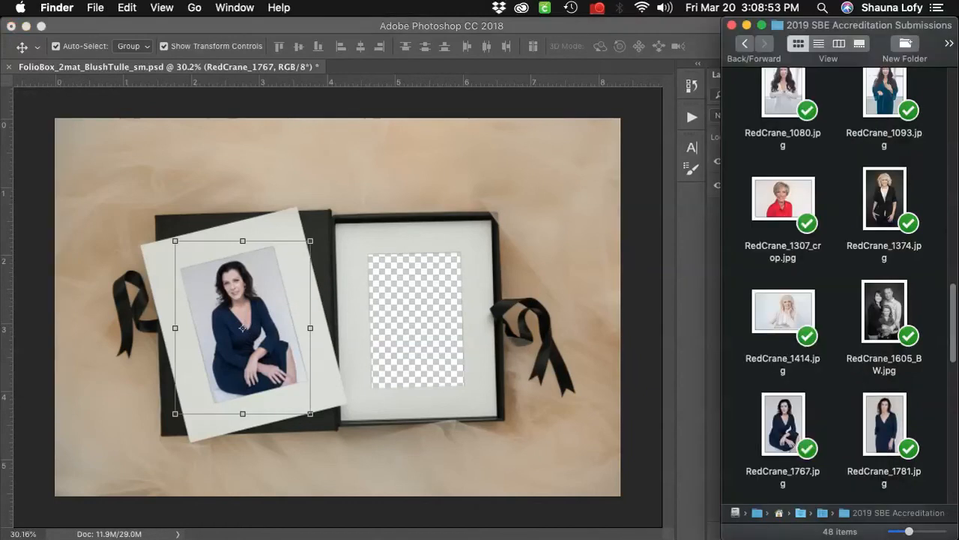
click(885, 425)
drag(885, 425, 425, 324)
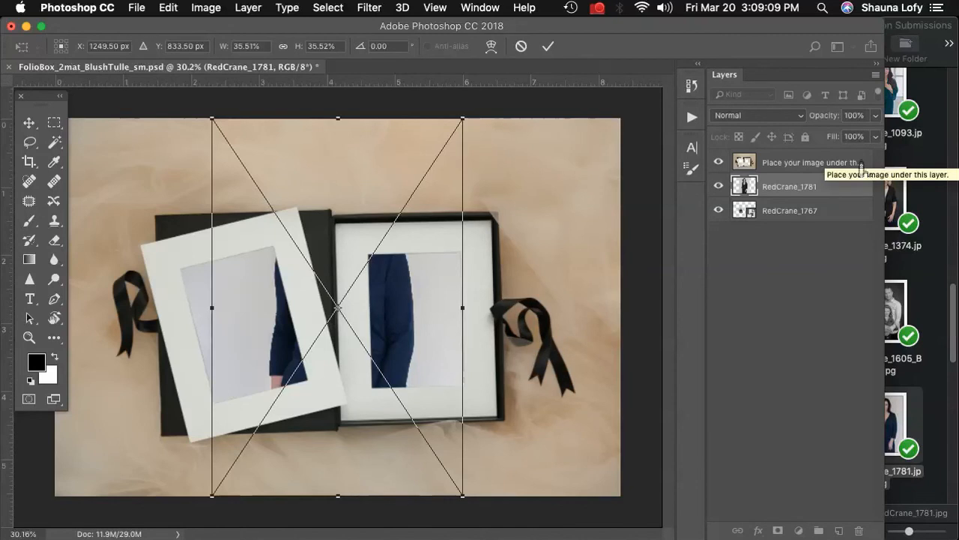
key(Return)
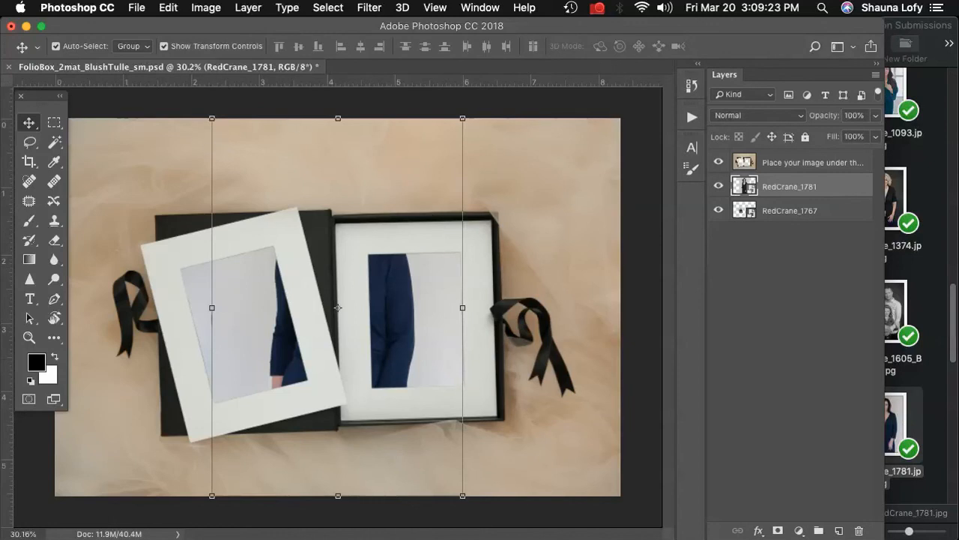
Scale the RedCrane_1781 photo proportionally to about 13.65% so it covers the opening of the mat inside the box
click(168, 7)
mouse_move(193, 342)
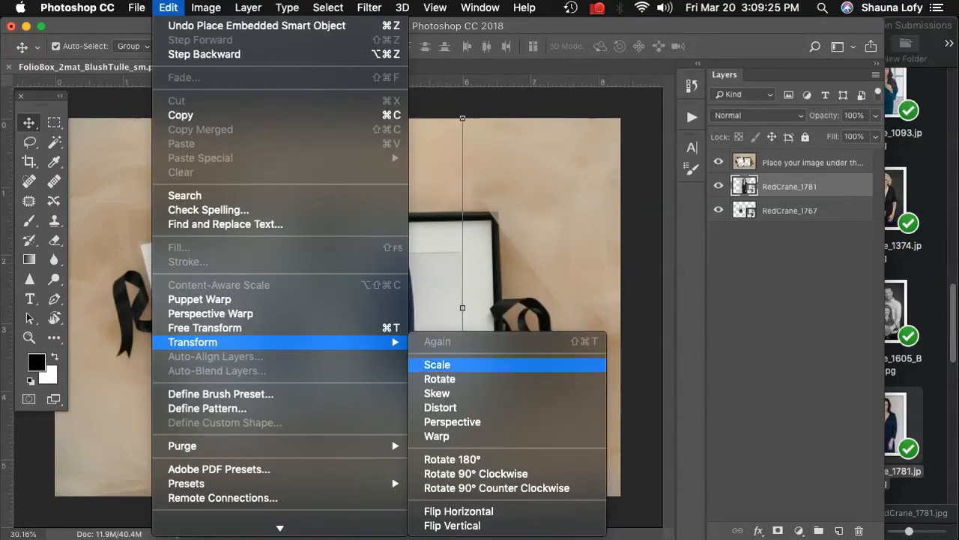
click(437, 365)
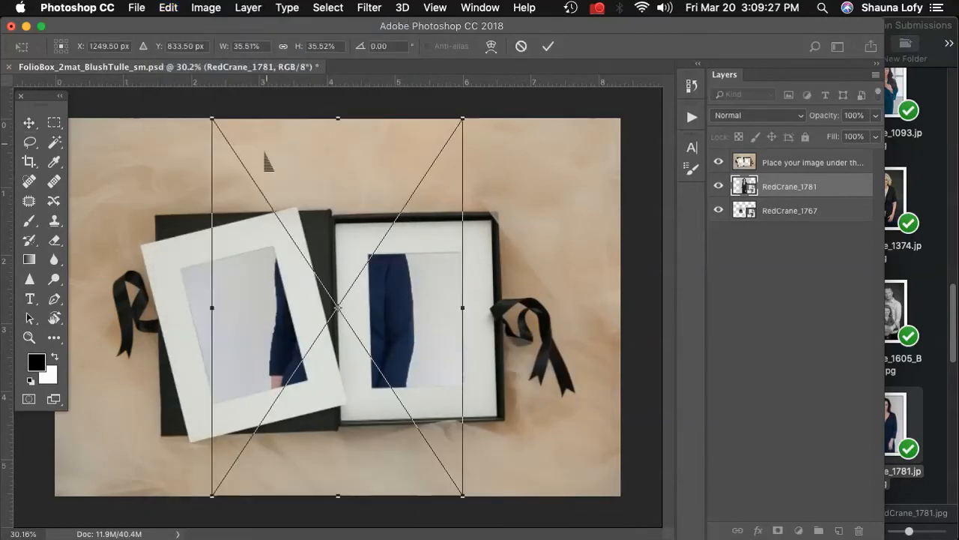
drag(213, 120, 299, 246)
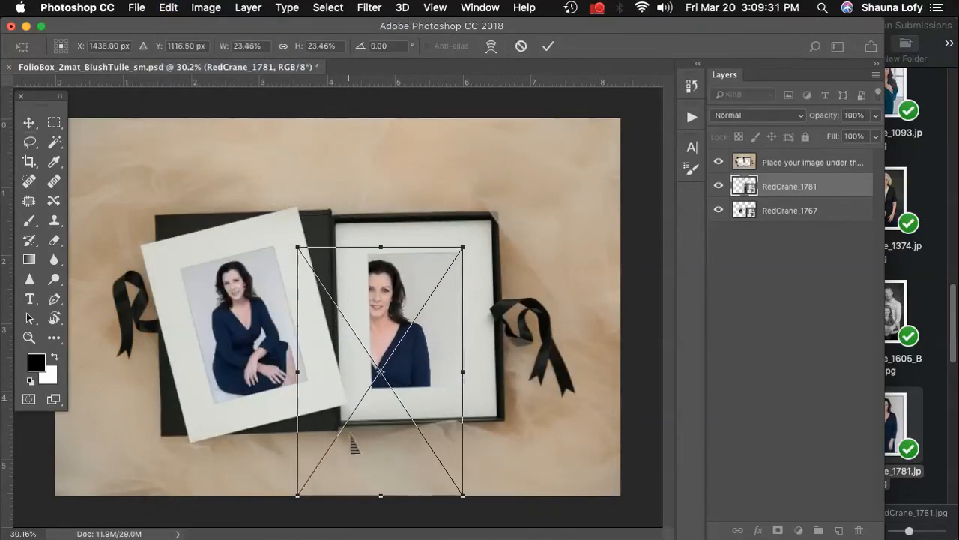
drag(307, 504, 382, 401)
drag(380, 403, 382, 402)
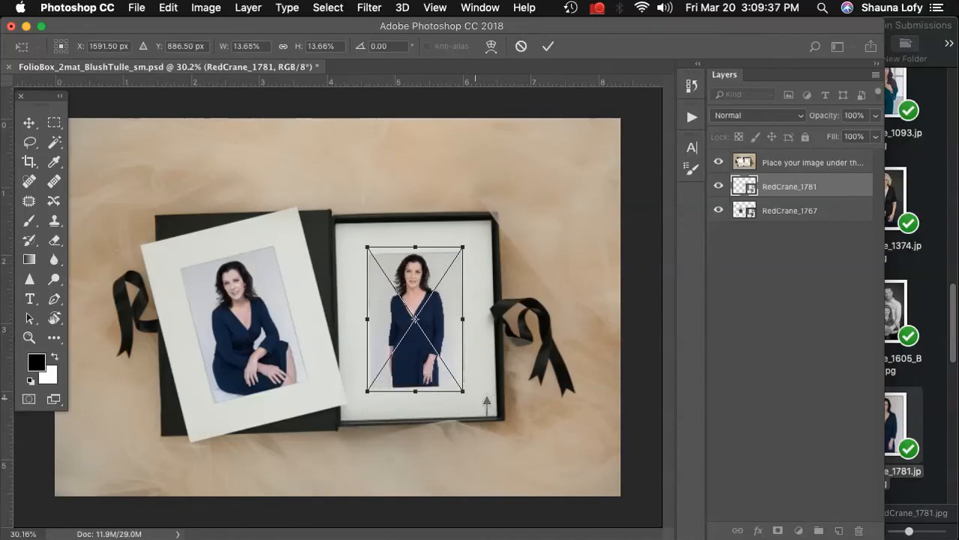
Rotate the RedCrane_1781 photo to about -1.77°, shift it slightly to fill the straight mat's opening, and deselect the layer
click(137, 7)
mouse_move(168, 8)
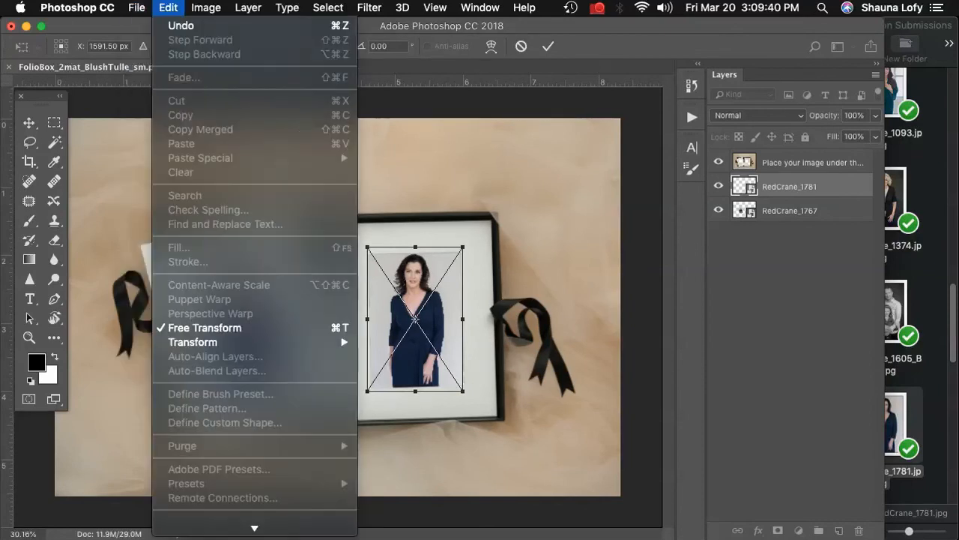
mouse_move(193, 342)
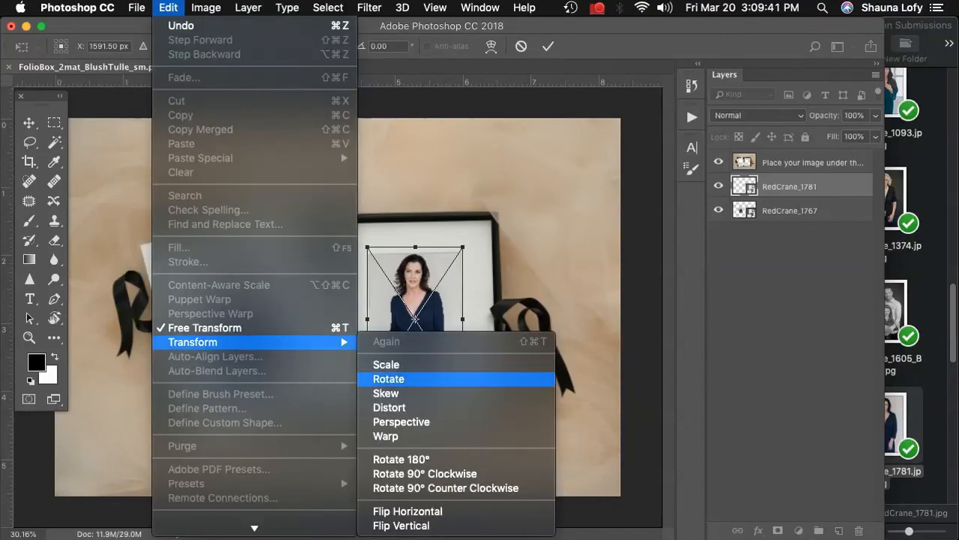
click(397, 379)
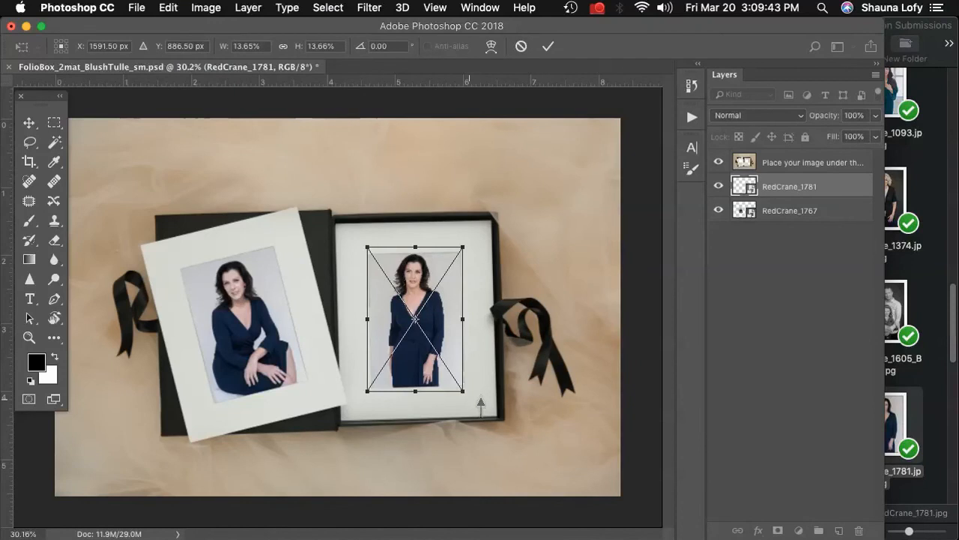
drag(481, 402, 483, 403)
drag(450, 345, 451, 346)
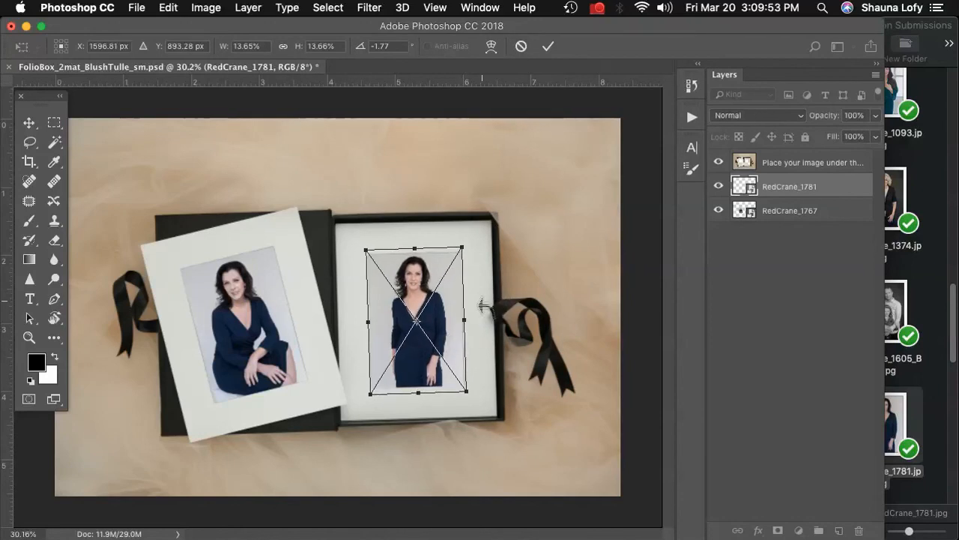
key(Return)
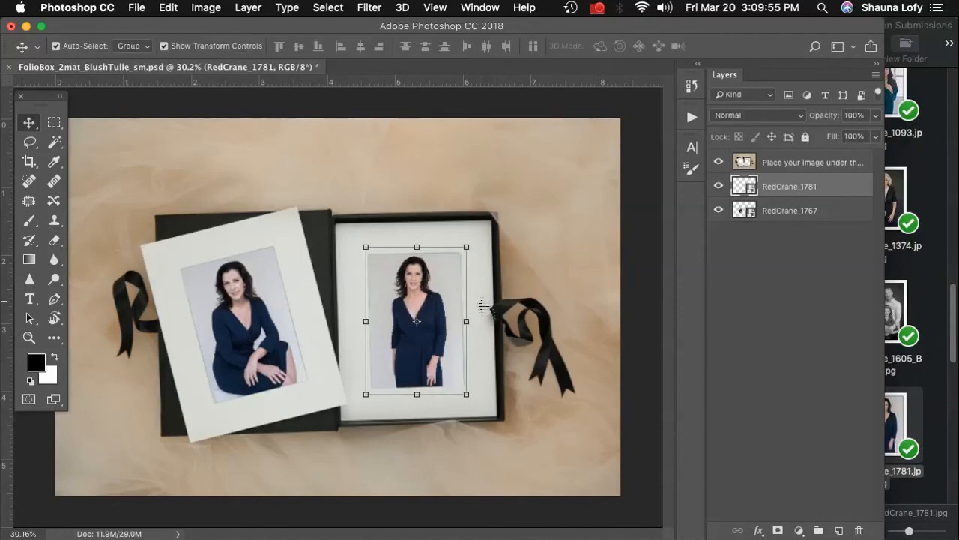
click(560, 119)
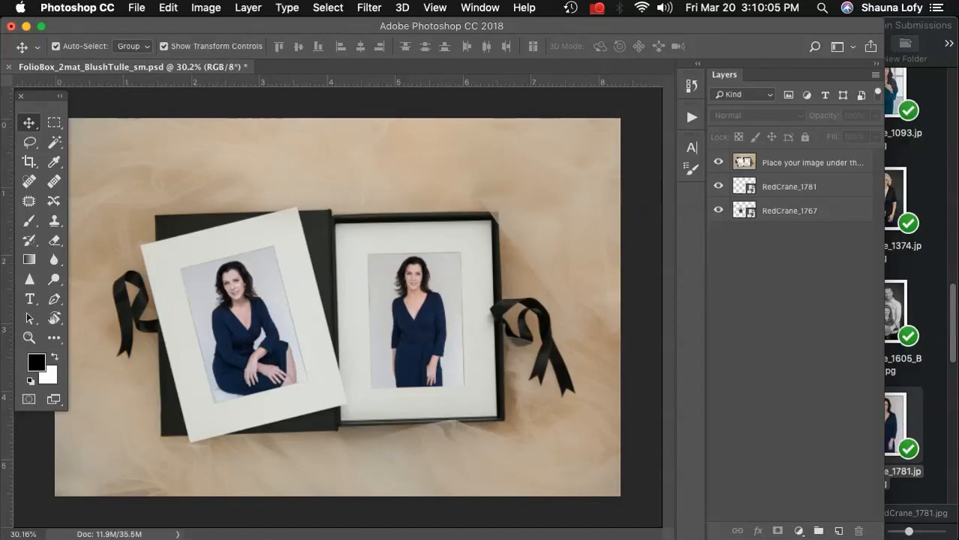
Save the layered document to the Desktop in Photoshop format as "FolioBox_2mat_BlushTulle_working copy.psd"
click(137, 8)
key(super+shift+s)
click(215, 152)
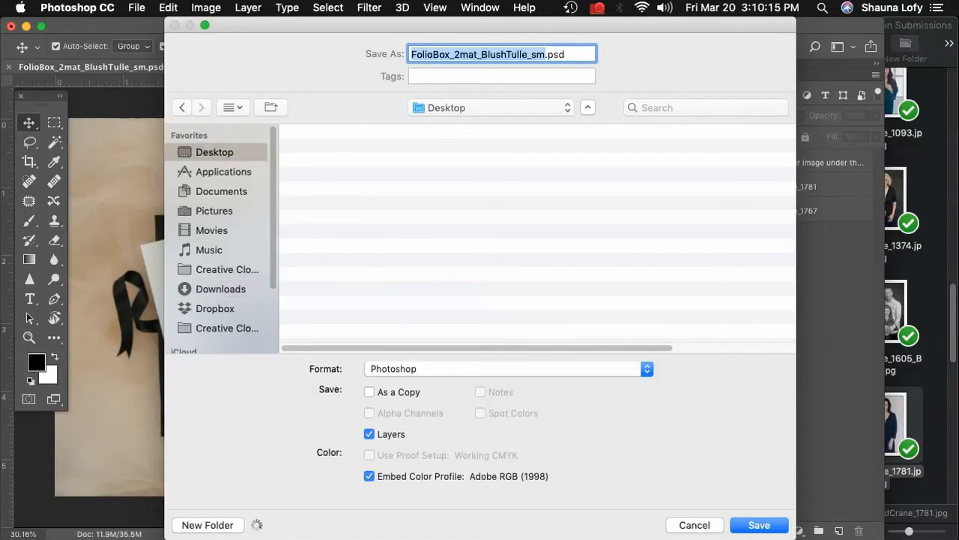
key(shift+Left)
key(shift+Left)
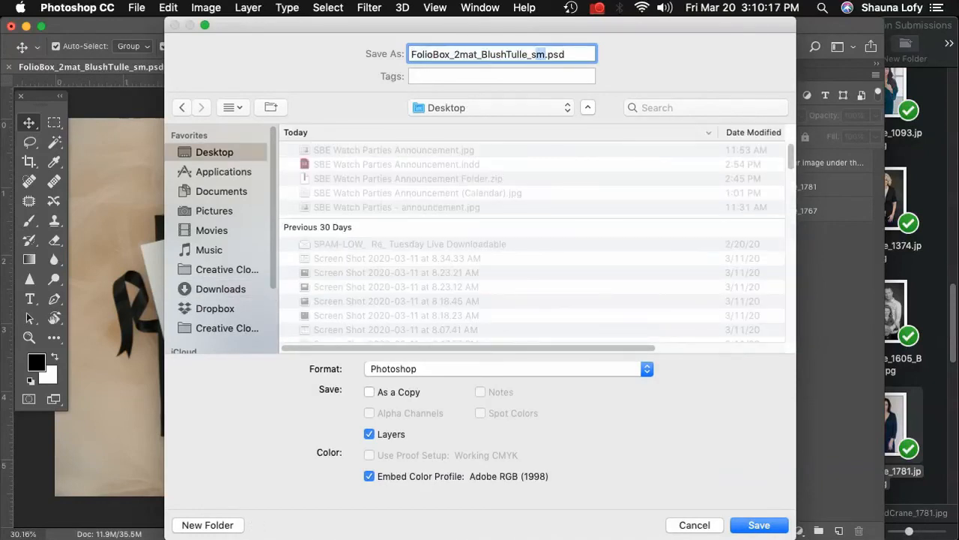
key(shift+Left)
text(working copy)
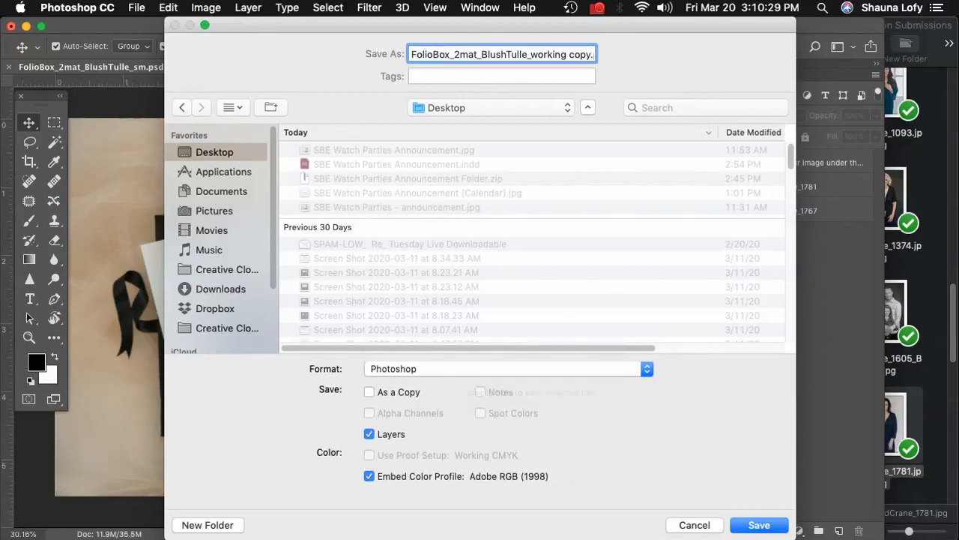
key(Return)
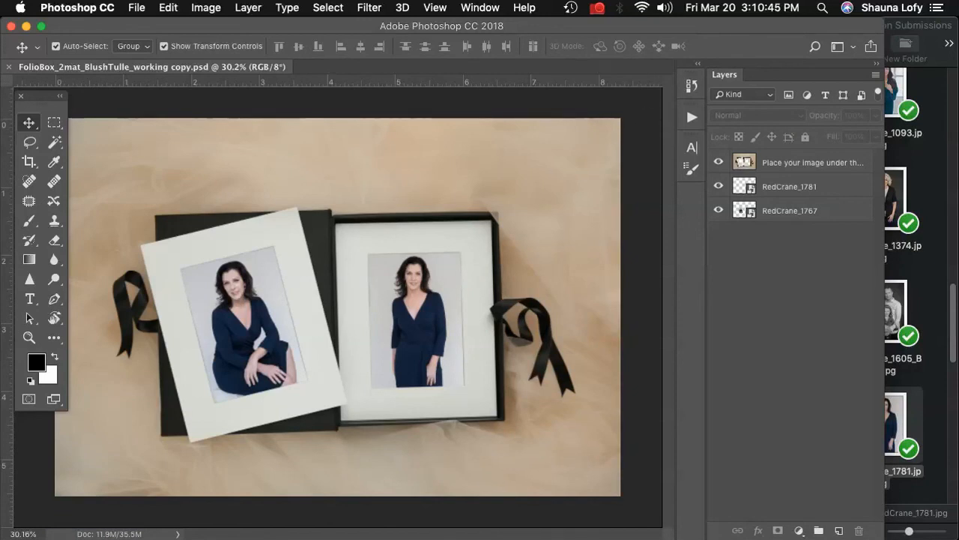
Flatten the folio box mockup and both portrait layers into a single background layer
click(248, 8)
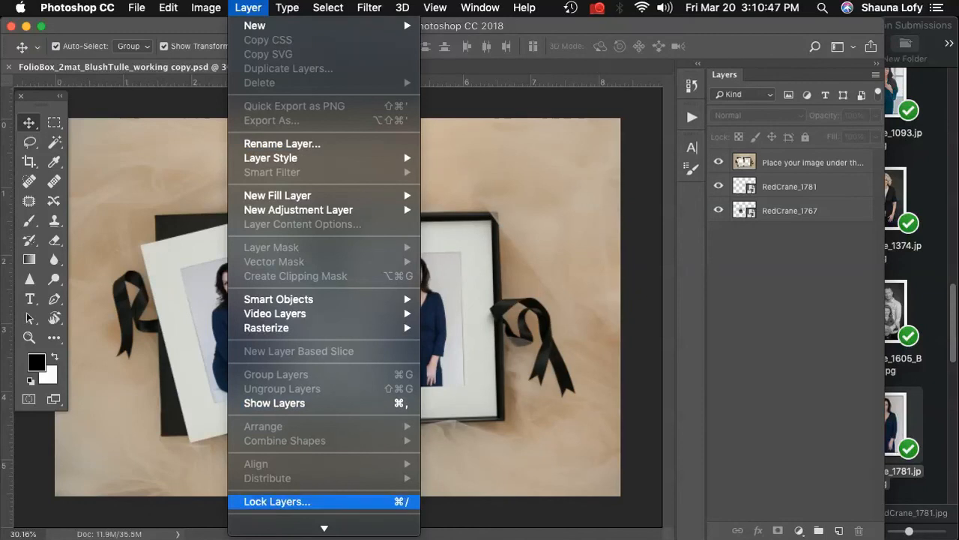
mouse_move(324, 527)
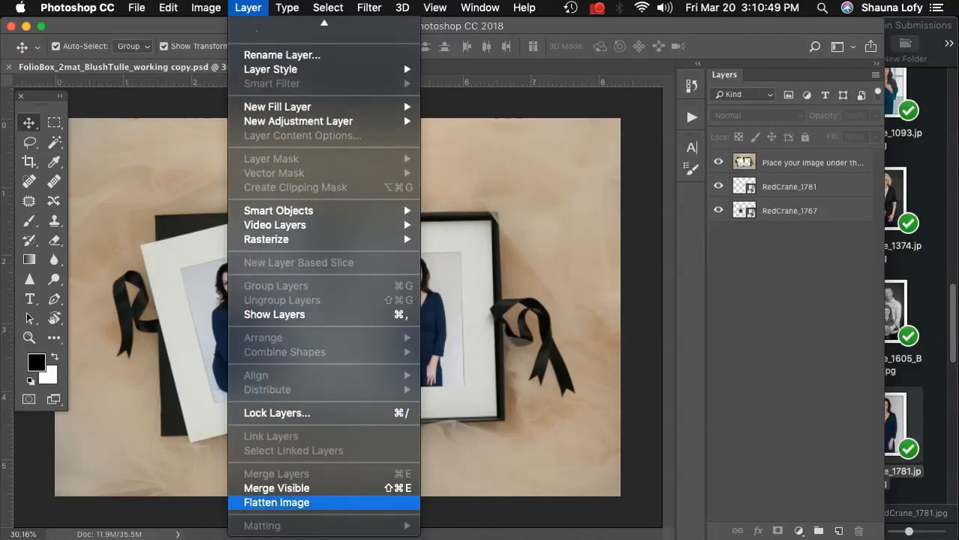
click(324, 502)
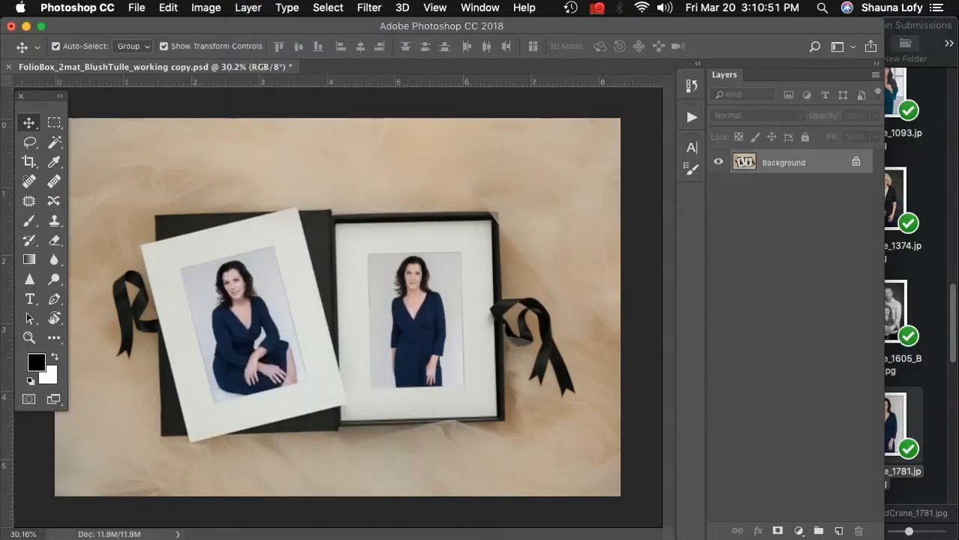
Save the flattened image to the Desktop in JPEG format as "FolioBox_2mat_BlushTulle.jpg", without the "_working copy" suffix
click(136, 8)
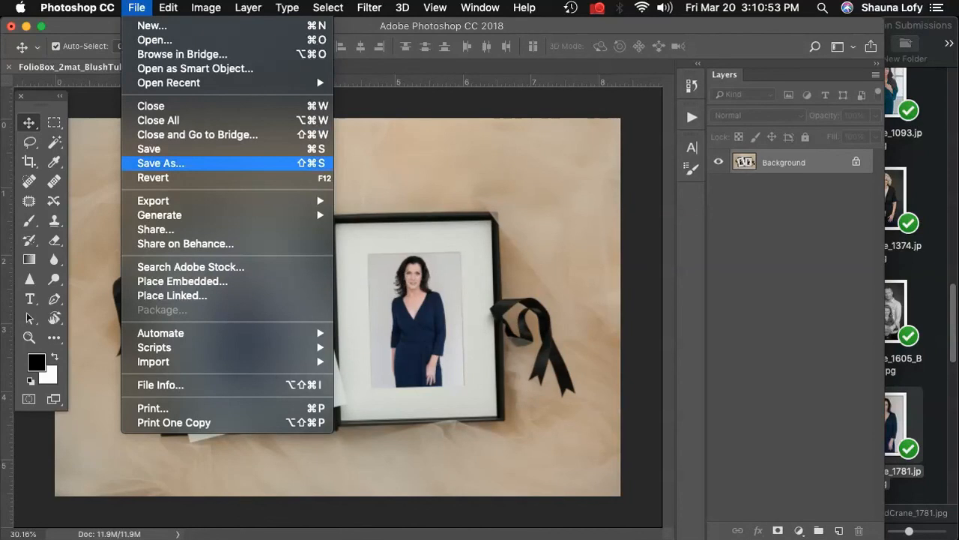
click(160, 162)
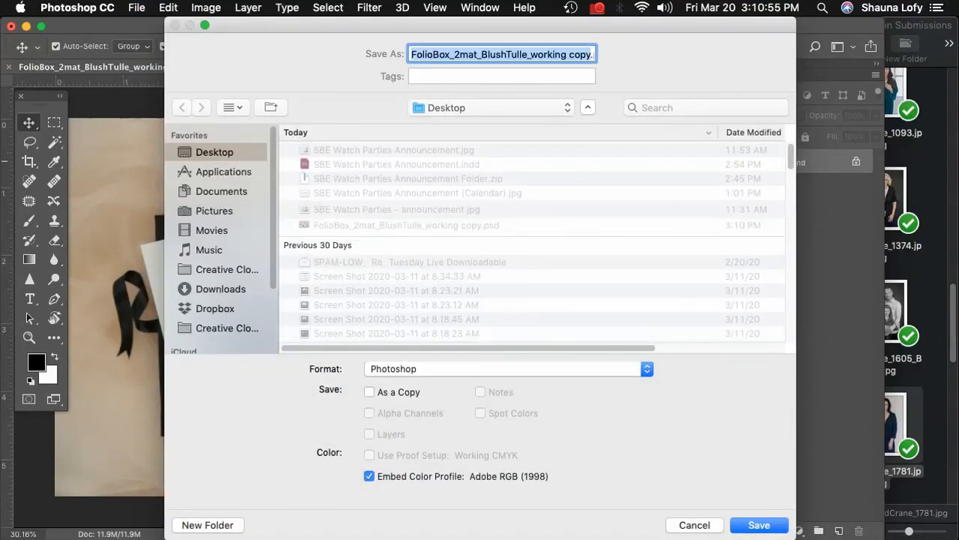
click(528, 54)
drag(591, 53, 528, 53)
key(BackSpace)
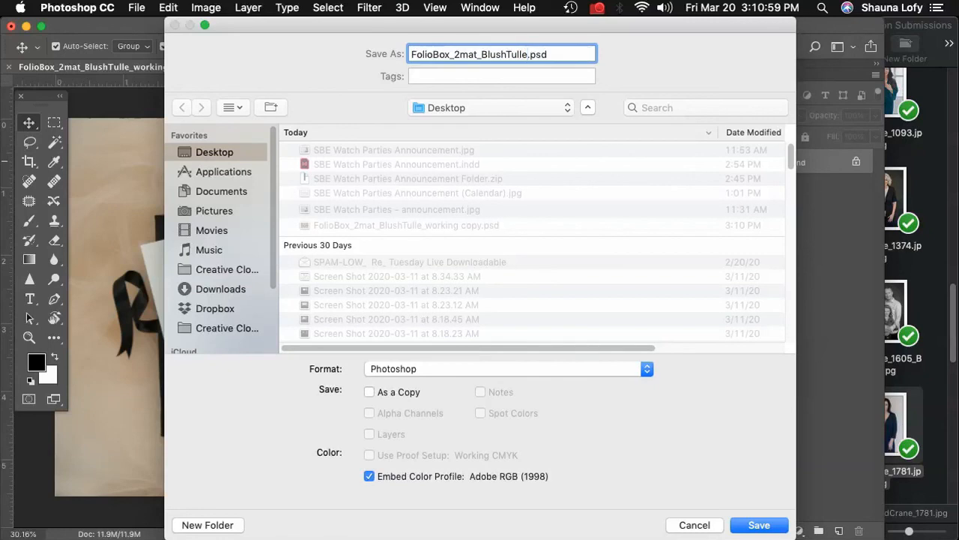
click(508, 369)
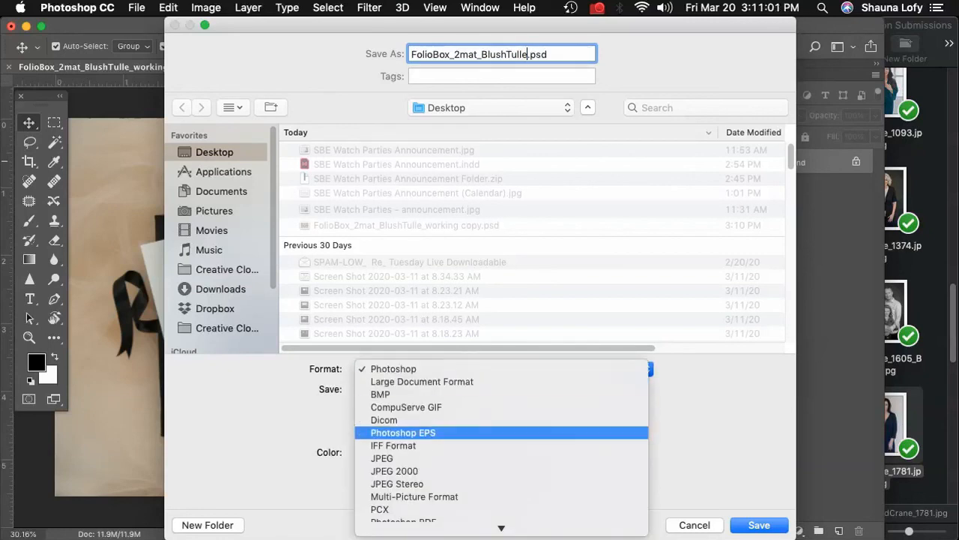
click(480, 458)
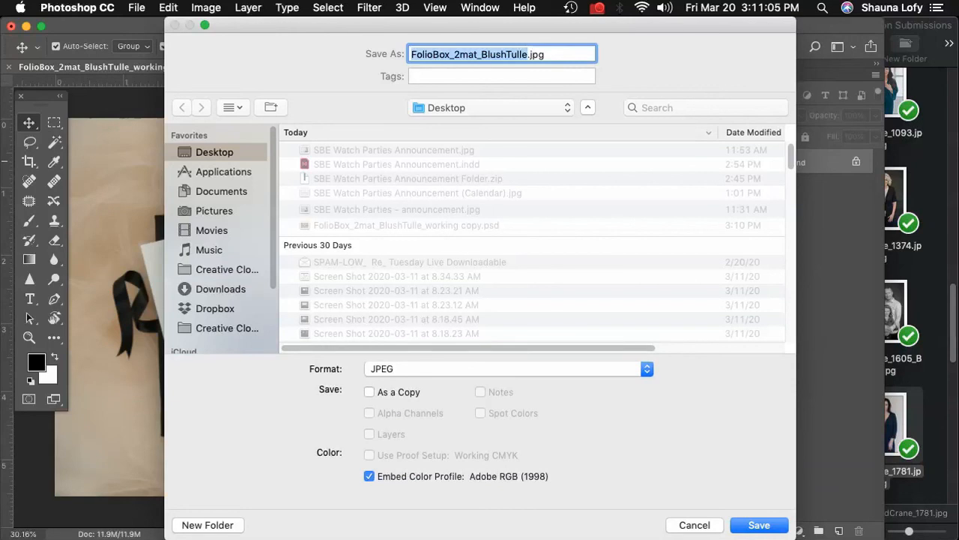
click(772, 526)
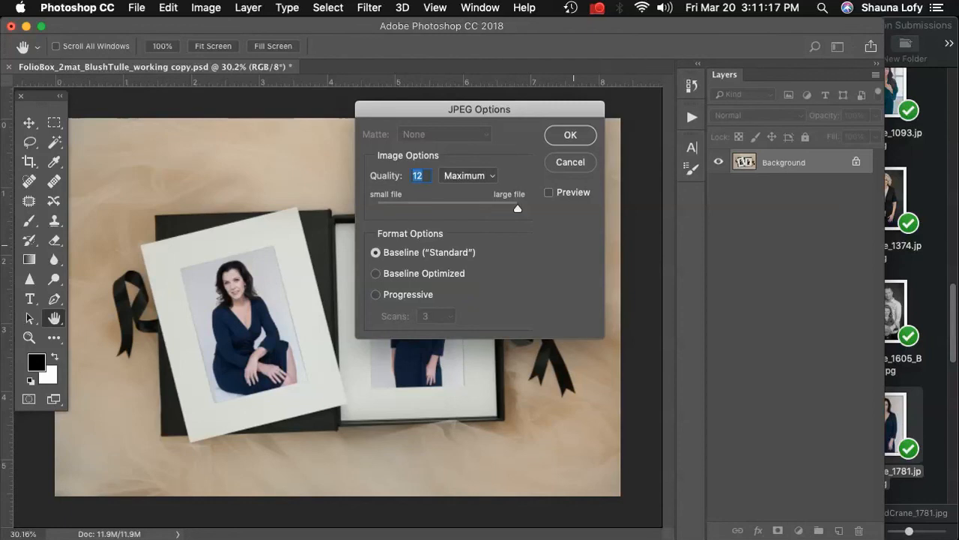
Set the JPEG quality to the maximum of 12 with the Baseline ("Standard") format and finish the export
key(Down)
key(Down)
mouse_move(491, 208)
mouse_down()
mouse_move(460, 209)
mouse_move(530, 209)
mouse_up()
click(576, 136)
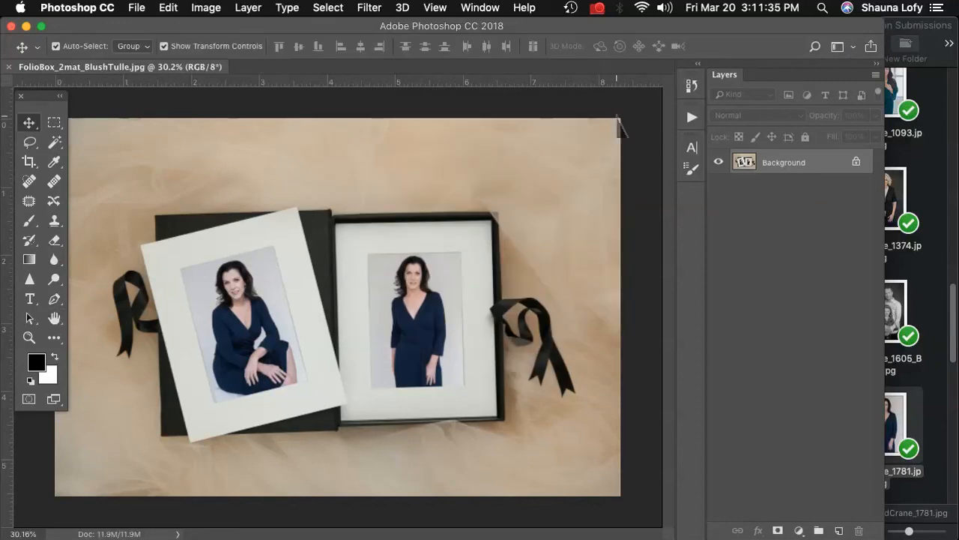